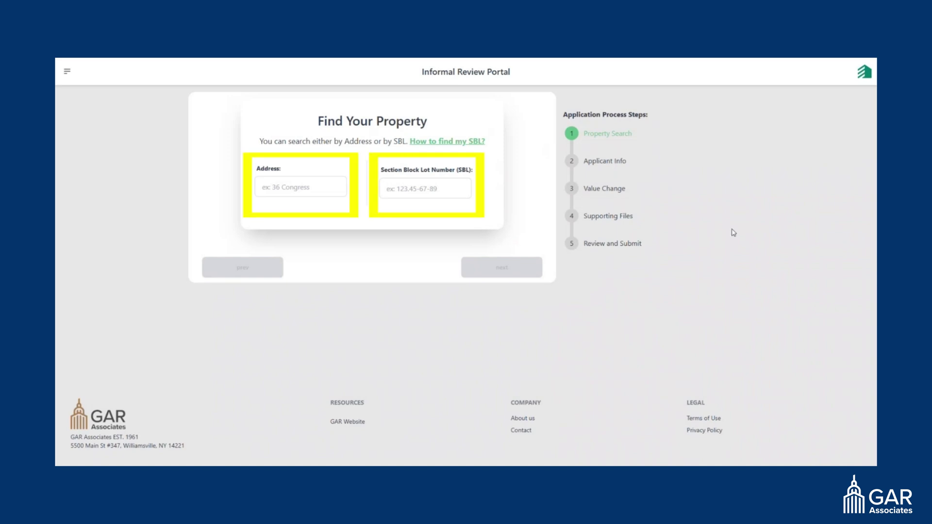
{"action": "left_click", "coordinate": [424, 144]}
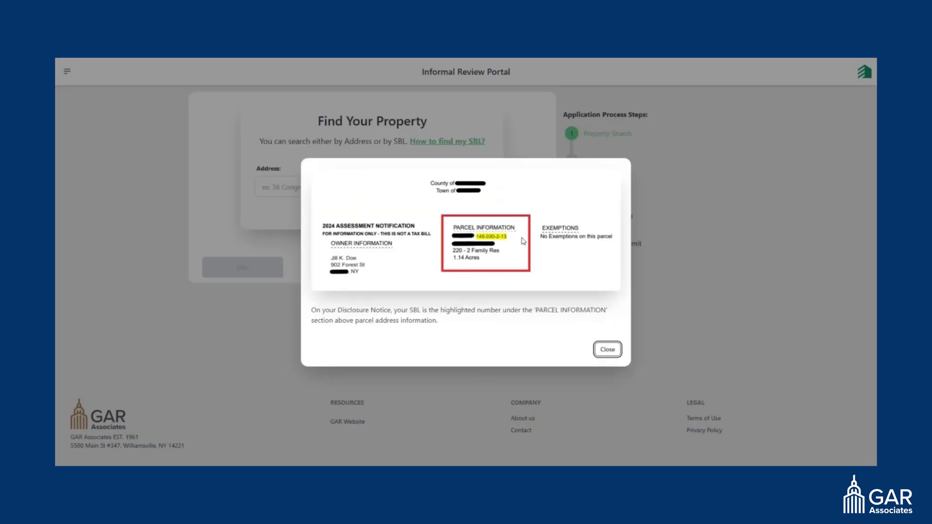
{"action": "left_click", "coordinate": [606, 355]}
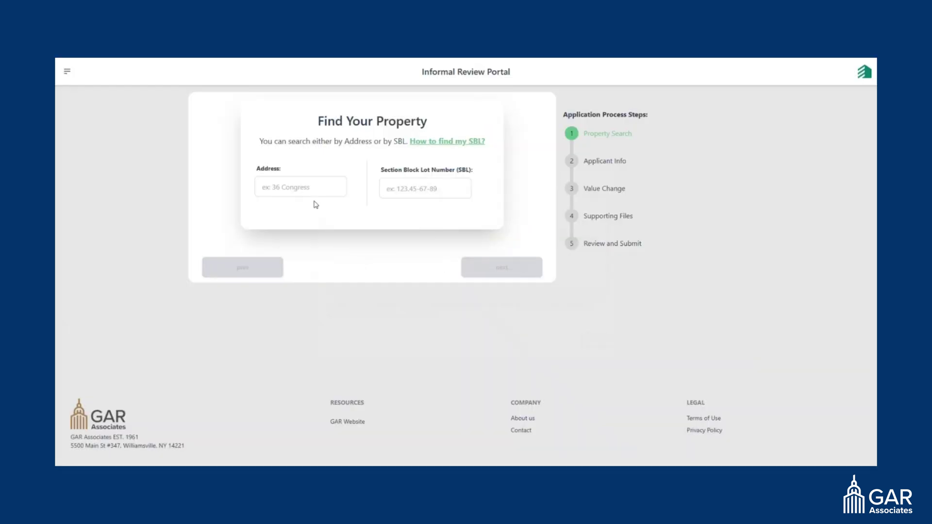
{"action": "left_click", "coordinate": [309, 188]}
{"action": "type", "text": "paul"}
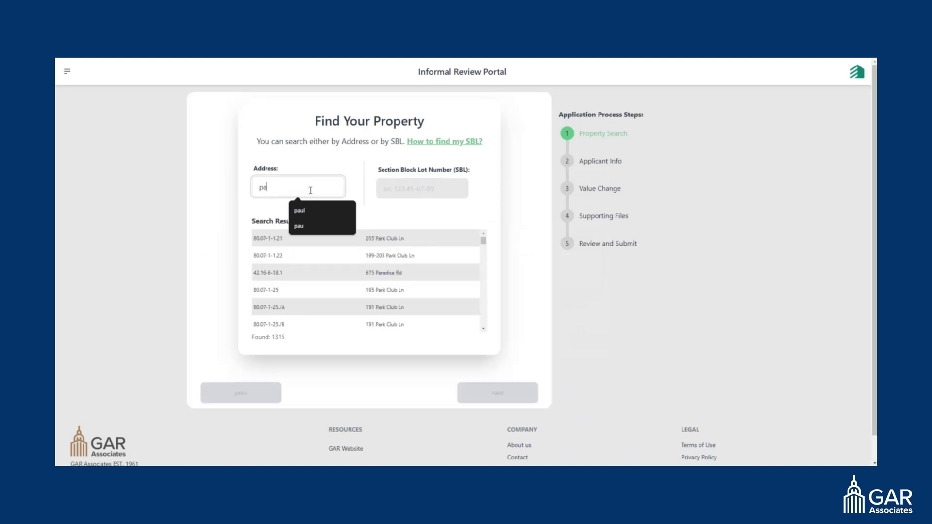
{"action": "left_click", "coordinate": [385, 278]}
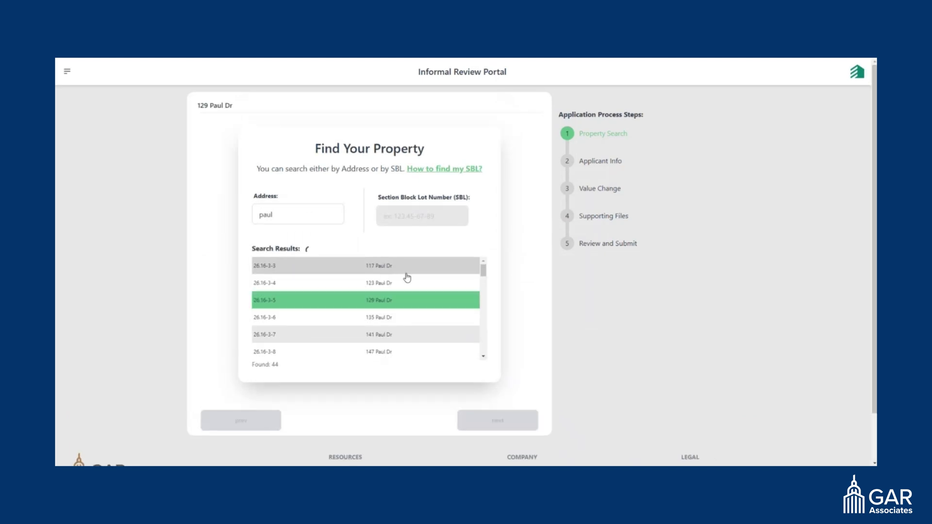
{"action": "scroll", "coordinate": [378, 320], "scroll_direction": "down", "scroll_amount": 5}
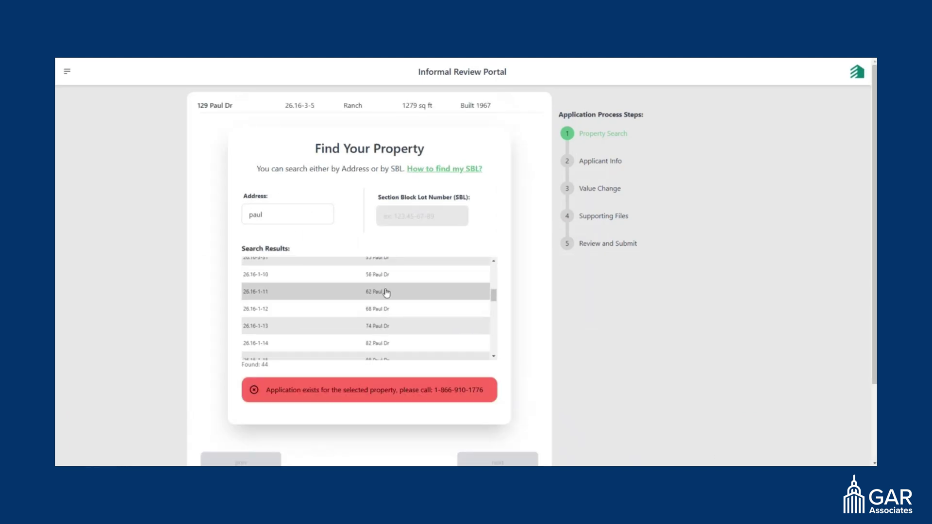
{"action": "left_click", "coordinate": [384, 292]}
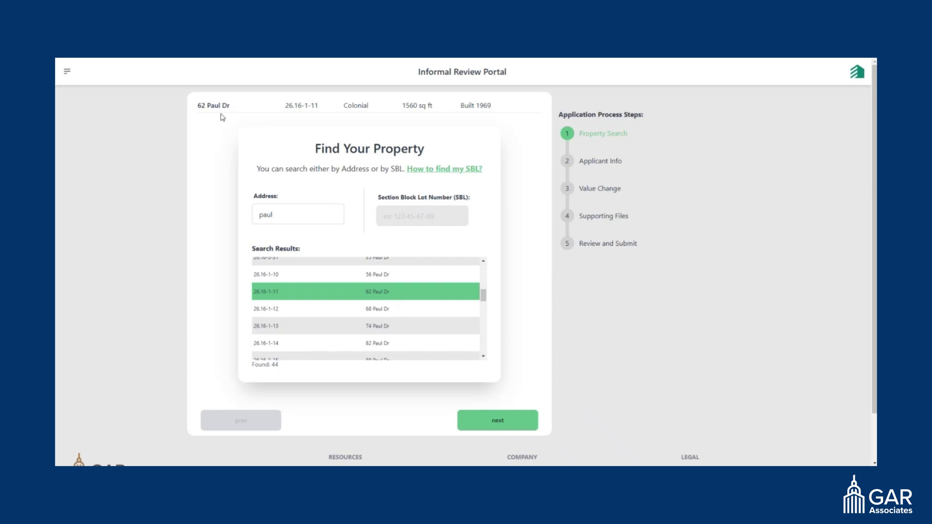
On the applicant step, fill the owner's first name, last name and phone from autofill suggestions
{"action": "left_click", "coordinate": [522, 422]}
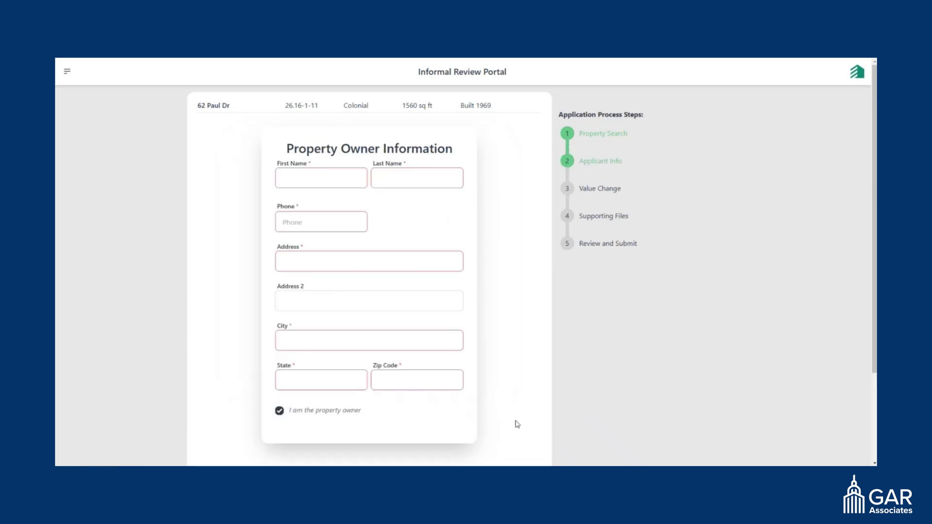
{"action": "left_click", "coordinate": [307, 175]}
{"action": "type", "text": "Jo"}
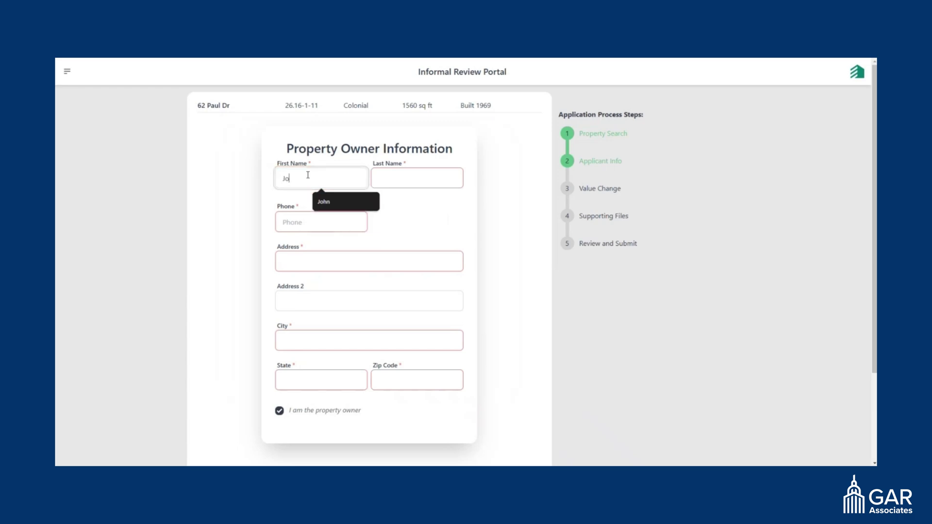
{"action": "left_click", "coordinate": [342, 204]}
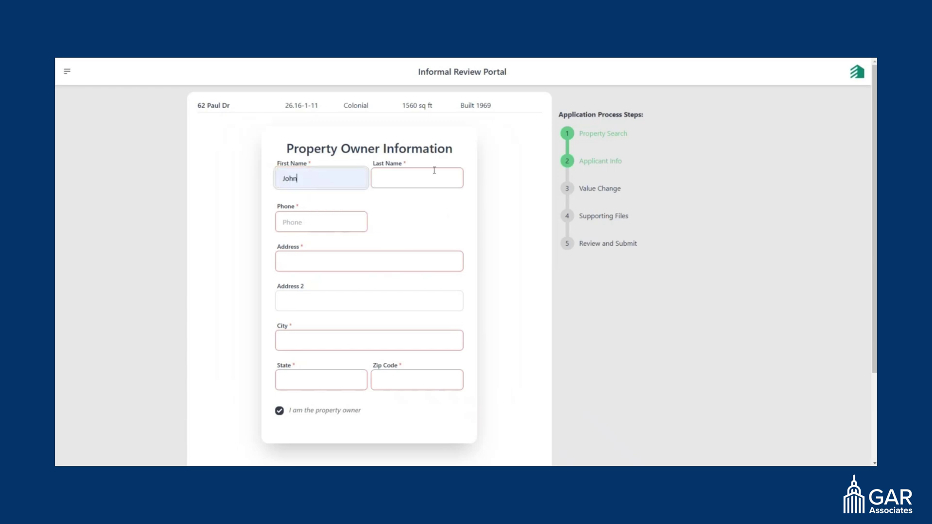
{"action": "left_click", "coordinate": [433, 174]}
{"action": "type", "text": "Smith"}
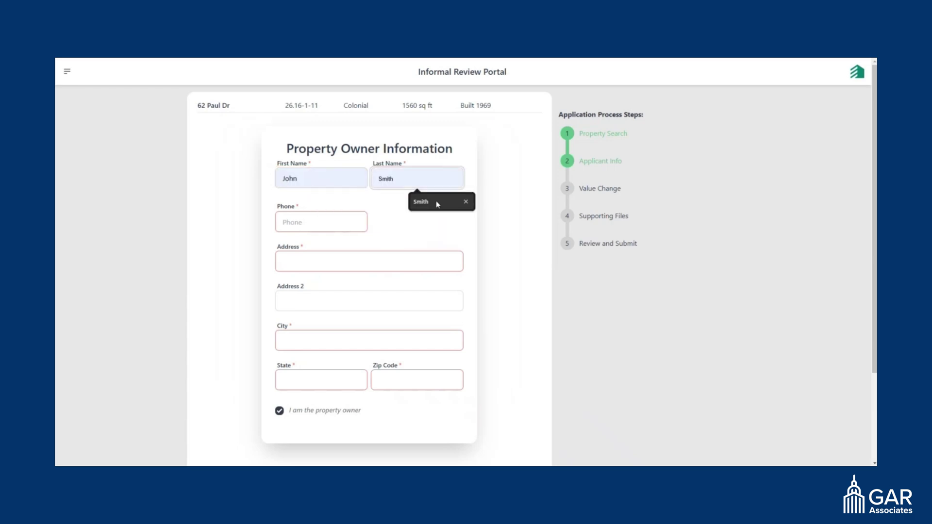
{"action": "left_click", "coordinate": [436, 200]}
{"action": "left_click", "coordinate": [315, 222]}
{"action": "left_click", "coordinate": [318, 243]}
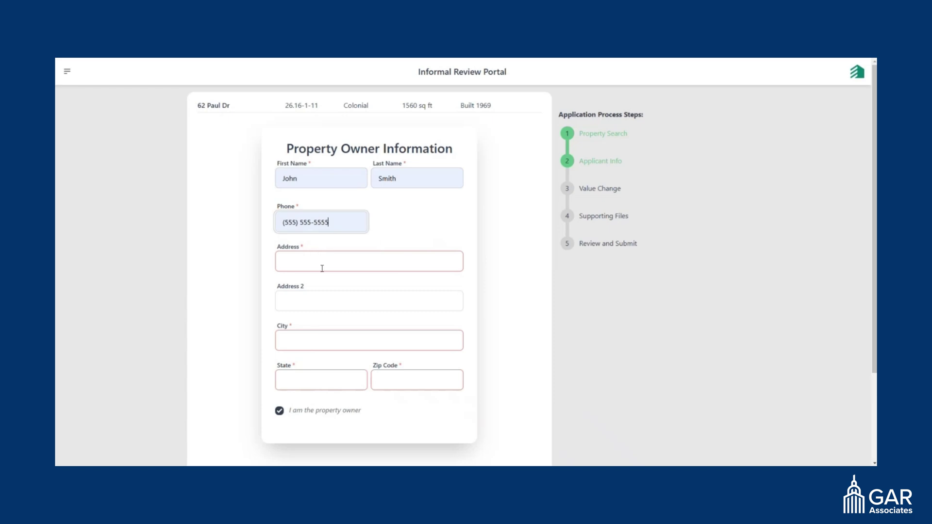
Fill the owner's mailing street, city, state and zip code from suggestions, then continue to Value Change
{"action": "left_click", "coordinate": [321, 266]}
{"action": "left_click", "coordinate": [353, 288]}
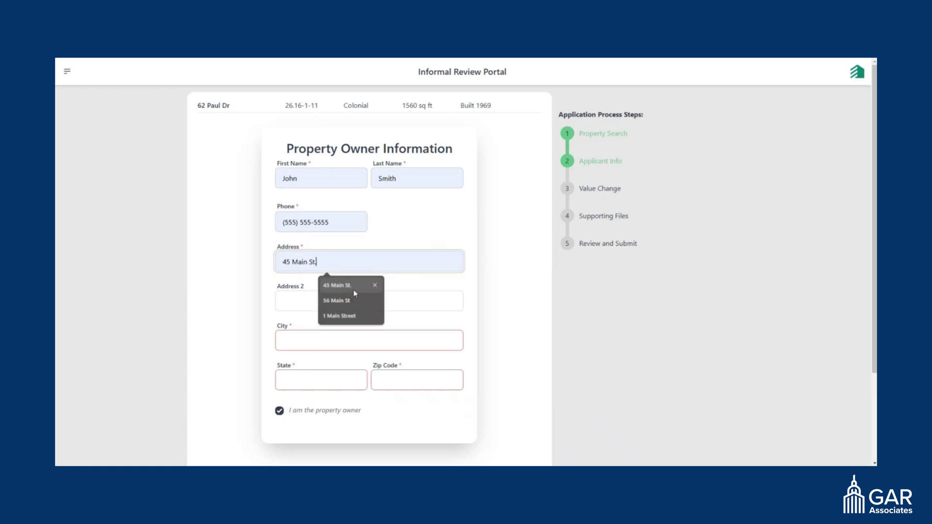
{"action": "left_click", "coordinate": [313, 336]}
{"action": "left_click", "coordinate": [333, 380]}
{"action": "left_click", "coordinate": [320, 382]}
{"action": "left_click", "coordinate": [320, 403]}
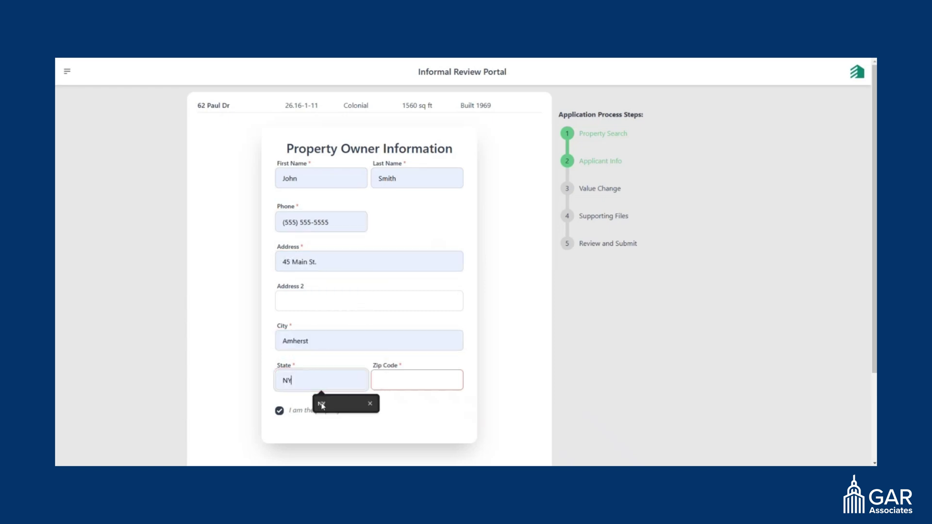
{"action": "left_click", "coordinate": [395, 378]}
{"action": "left_click", "coordinate": [418, 404]}
{"action": "scroll", "coordinate": [384, 406], "scroll_direction": "down", "scroll_amount": 2}
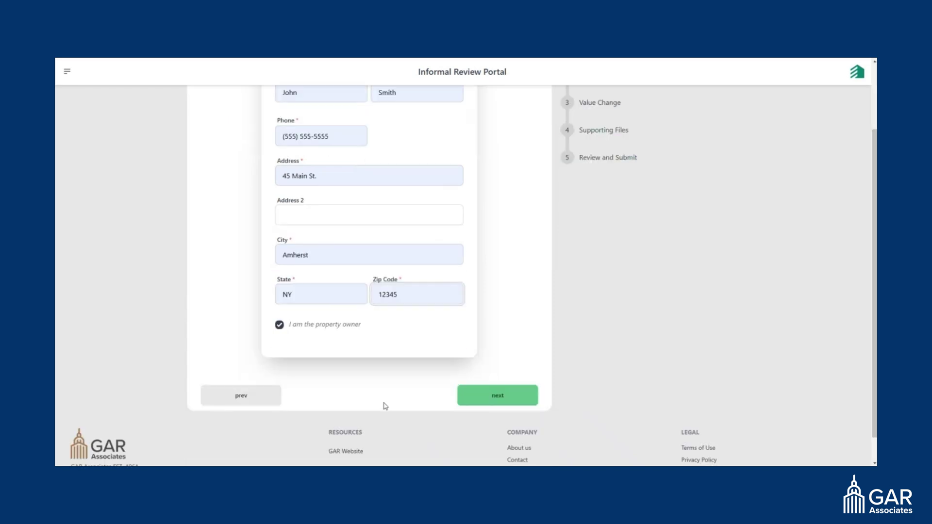
{"action": "left_click", "coordinate": [476, 400]}
{"action": "scroll", "coordinate": [417, 394], "scroll_direction": "up", "scroll_amount": 2}
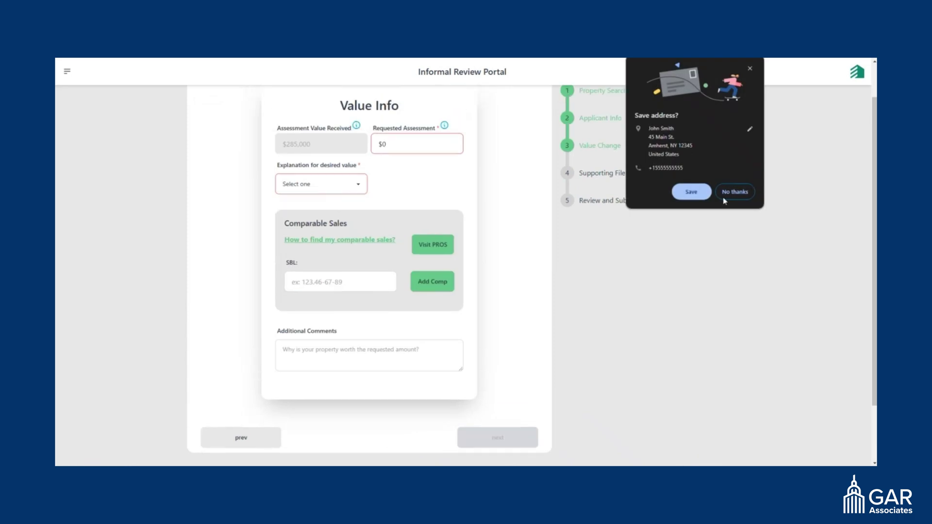
Request a $200,000 assessment with 'Comparable sales' as the explanation, then open PROS for research
{"action": "left_click", "coordinate": [750, 69]}
{"action": "scroll", "coordinate": [641, 224], "scroll_direction": "up", "scroll_amount": 2}
{"action": "left_click", "coordinate": [396, 186]}
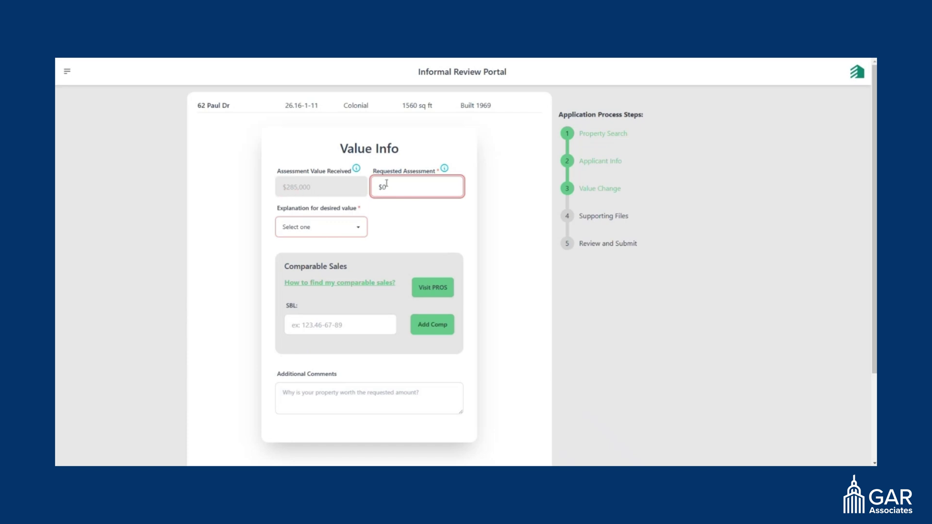
{"action": "type", "text": "200,0"}
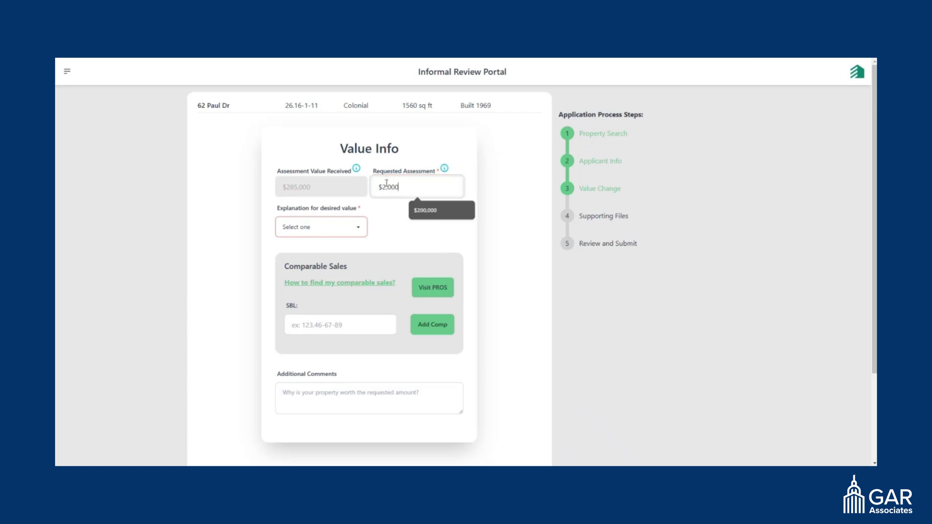
{"action": "type", "text": "00"}
{"action": "left_click", "coordinate": [359, 226]}
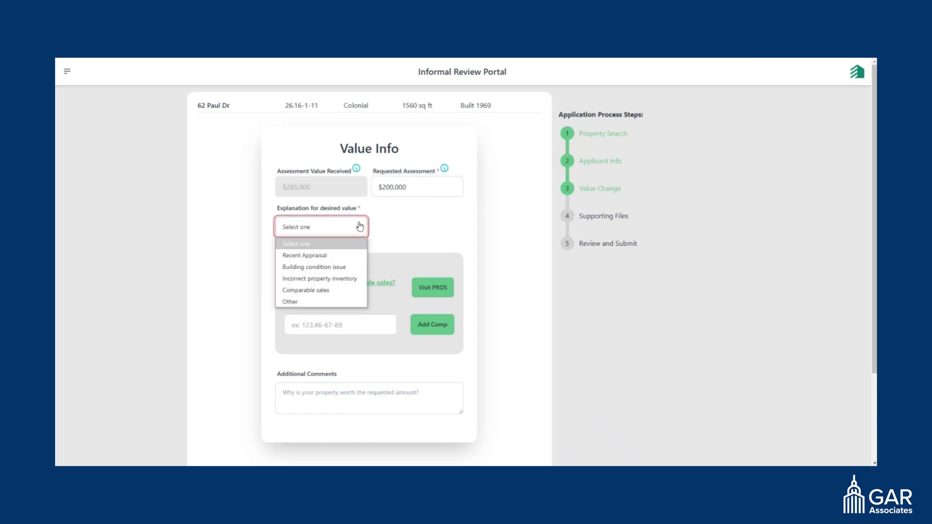
{"action": "left_click", "coordinate": [354, 291]}
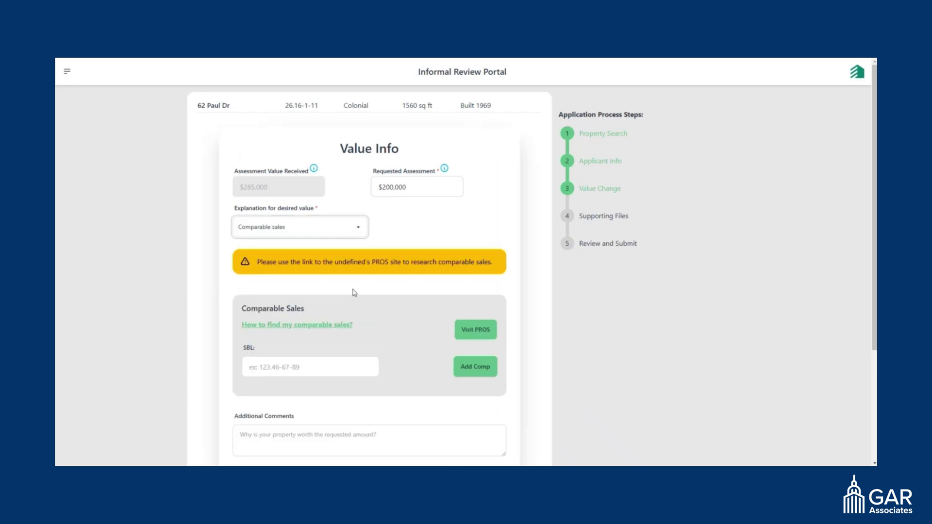
{"action": "left_click", "coordinate": [482, 338]}
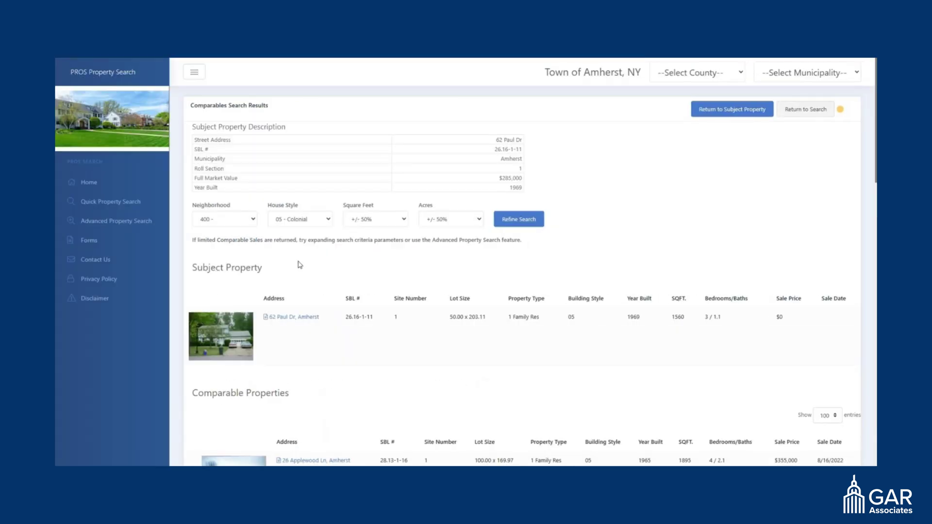
{"action": "scroll", "coordinate": [299, 263], "scroll_direction": "down", "scroll_amount": 5}
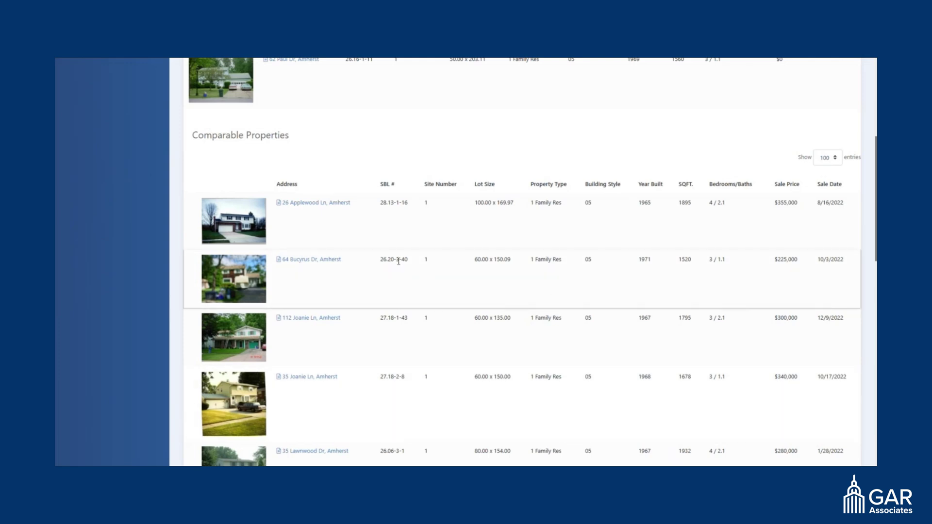
{"action": "left_click_drag", "start_coordinate": [410, 260], "coordinate": [381, 262]}
{"action": "key", "text": "ctrl+c"}
{"action": "key", "text": "alt+Tab"}
{"action": "left_click", "coordinate": [283, 367]}
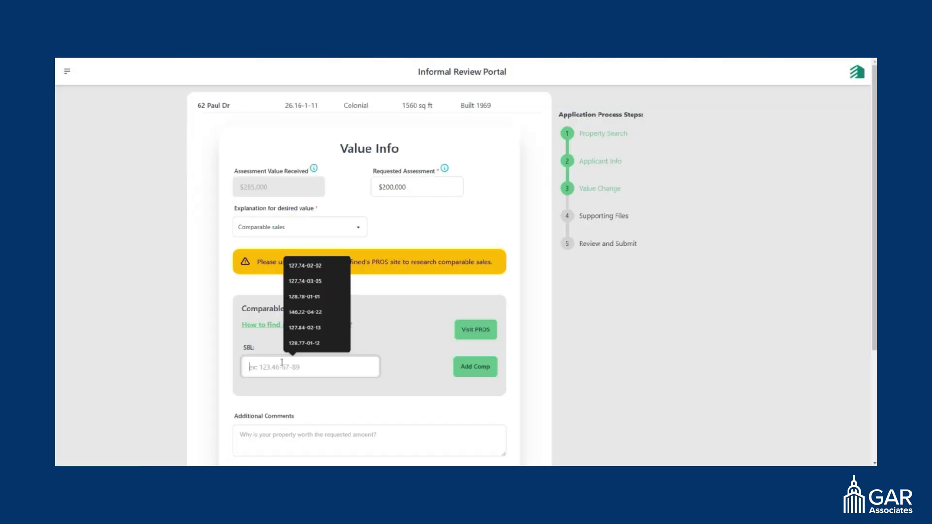
{"action": "key", "text": "ctrl+v"}
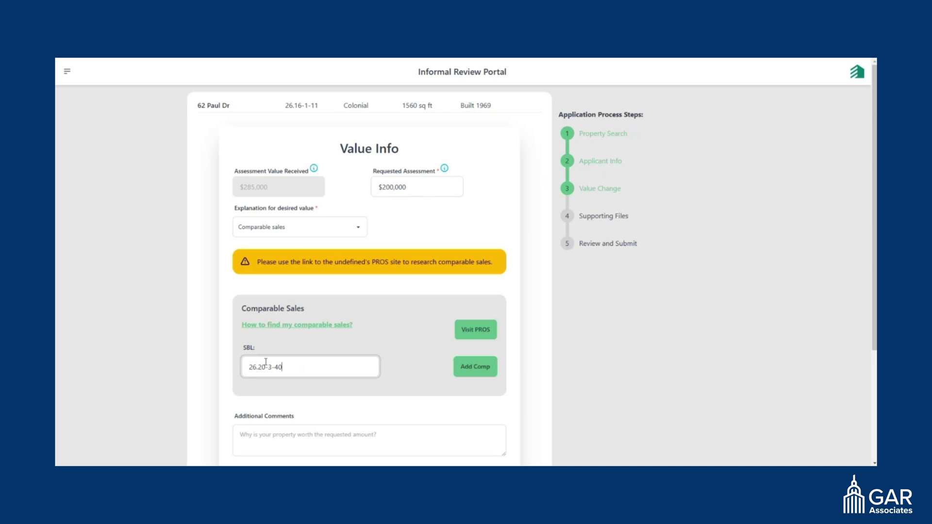
{"action": "left_click", "coordinate": [455, 373]}
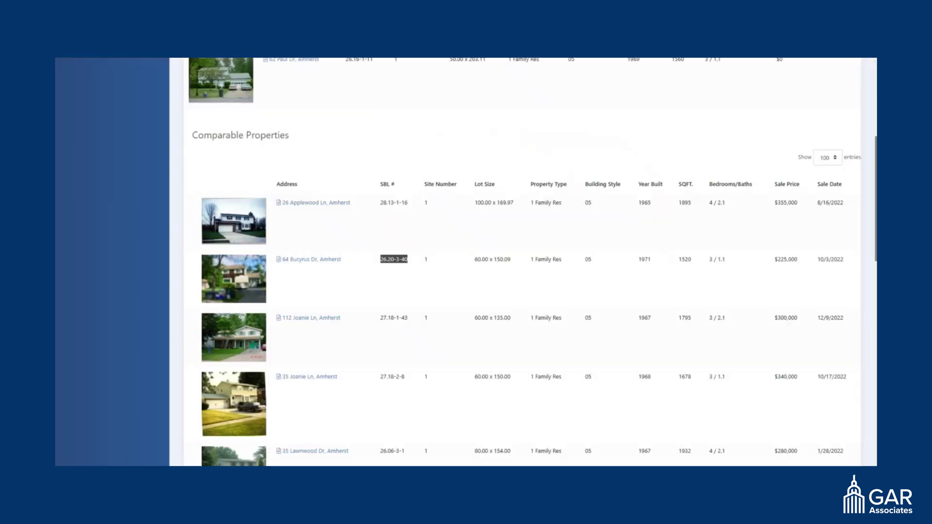
{"action": "scroll", "coordinate": [312, 384], "scroll_direction": "down", "scroll_amount": 3}
{"action": "left_click_drag", "start_coordinate": [408, 324], "coordinate": [379, 327]}
{"action": "key", "text": "ctrl+c"}
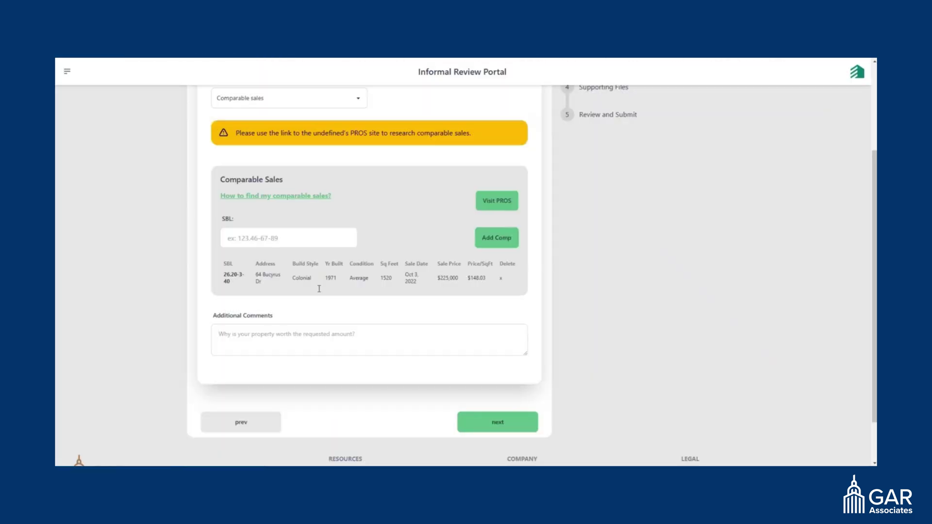
{"action": "left_click", "coordinate": [300, 240]}
{"action": "key", "text": "ctrl+v"}
{"action": "left_click", "coordinate": [488, 239]}
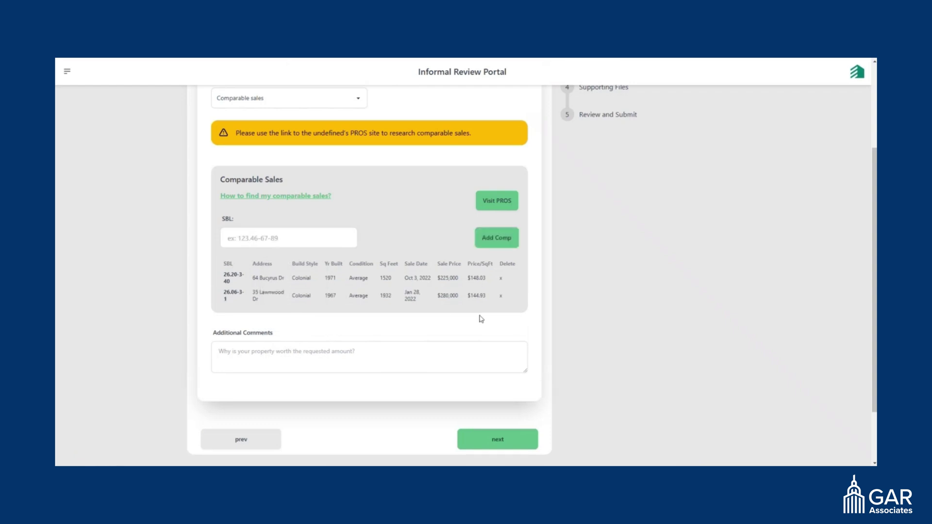
{"action": "left_click", "coordinate": [286, 363]}
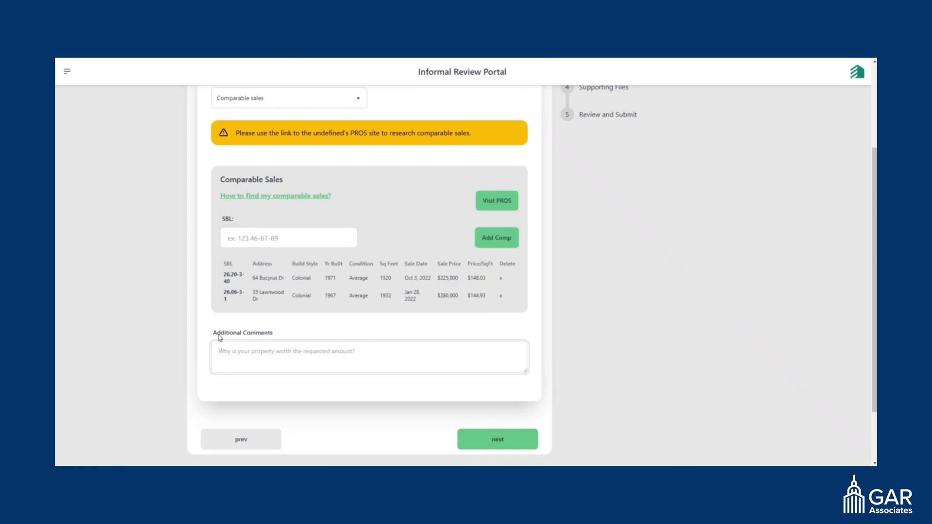
{"action": "left_click", "coordinate": [496, 441]}
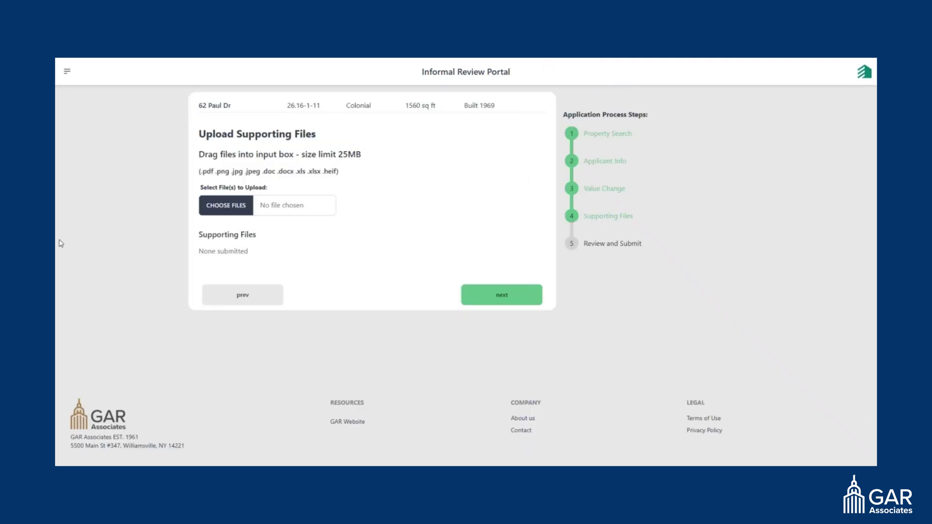
Upload bad-roof.jpg as a supporting file and continue to the Review and Submit summary
{"action": "left_click", "coordinate": [209, 209]}
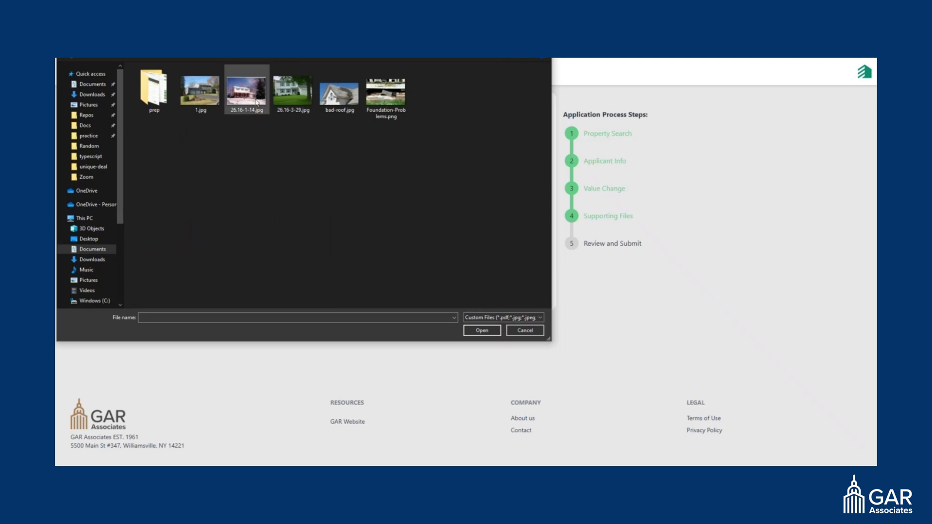
{"action": "double_click", "coordinate": [339, 92]}
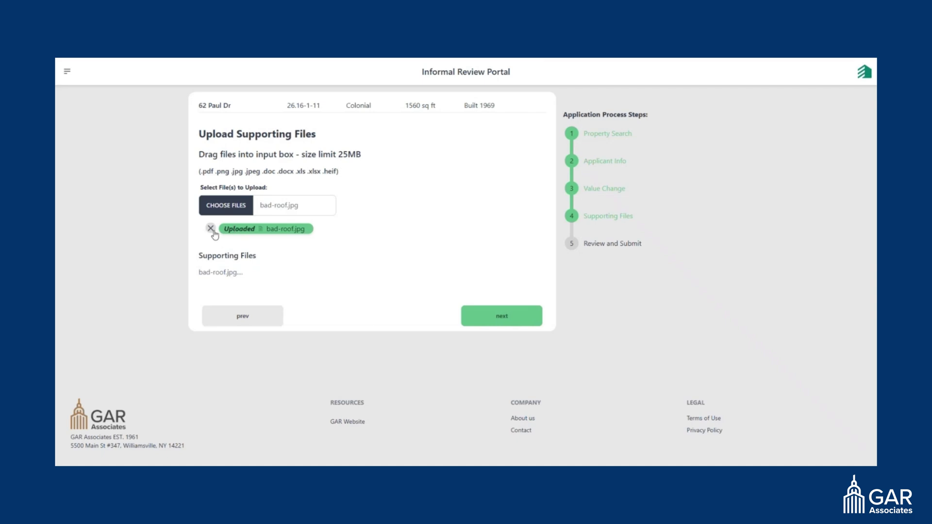
{"action": "left_click", "coordinate": [513, 323]}
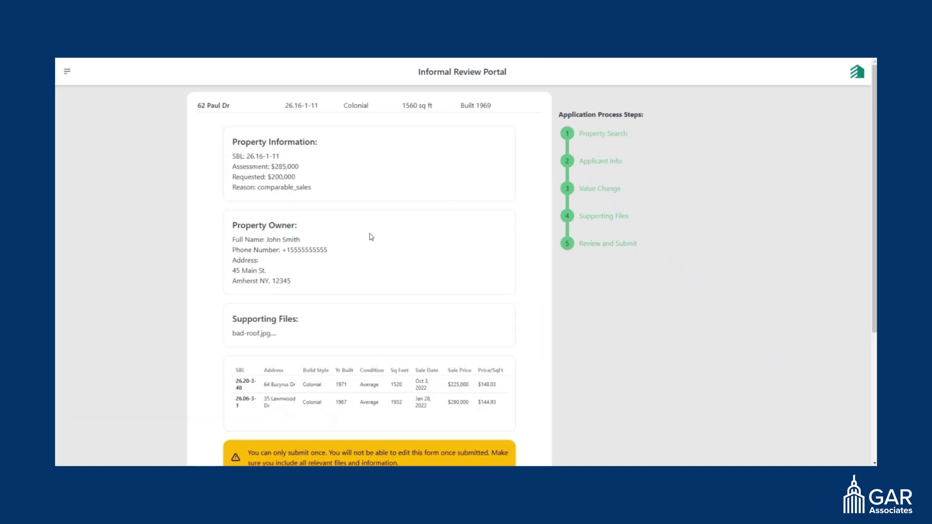
{"action": "scroll", "coordinate": [337, 320], "scroll_direction": "down", "scroll_amount": 2}
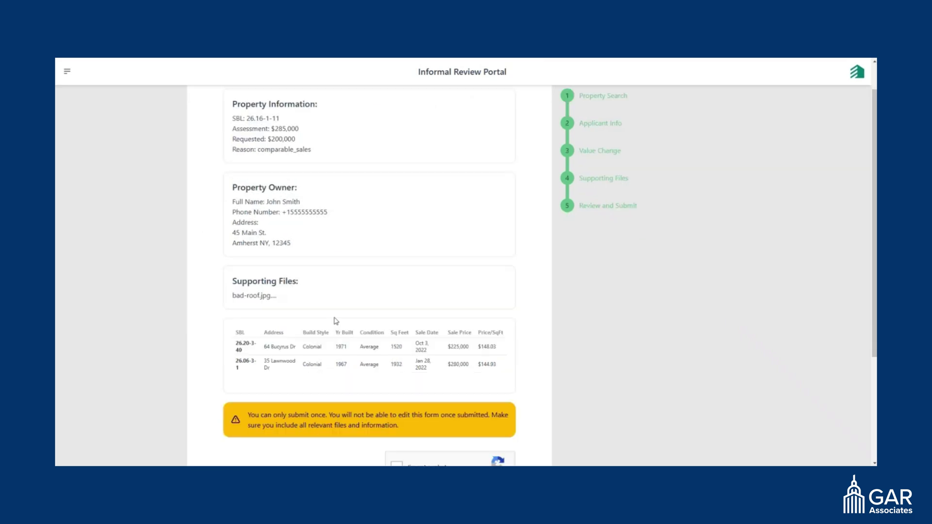
{"action": "scroll", "coordinate": [342, 303], "scroll_direction": "up", "scroll_amount": 2}
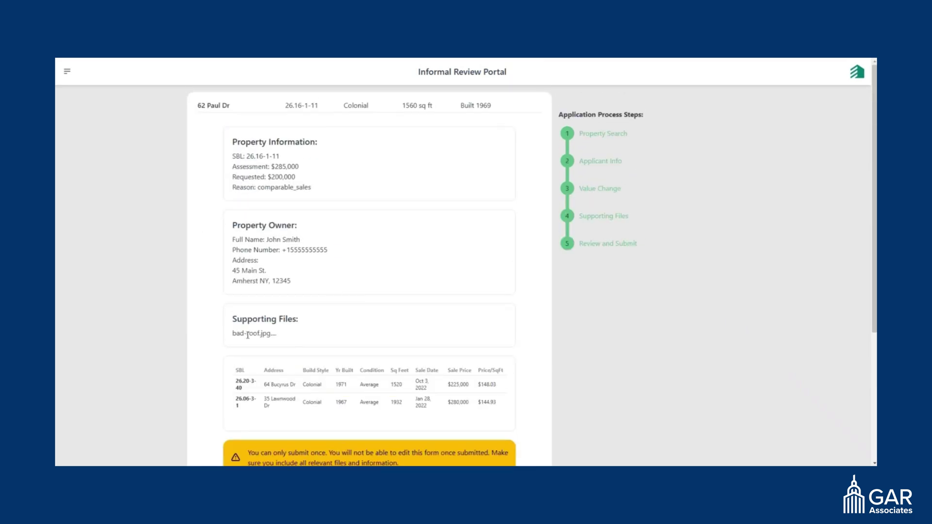
{"action": "scroll", "coordinate": [345, 343], "scroll_direction": "down", "scroll_amount": 3}
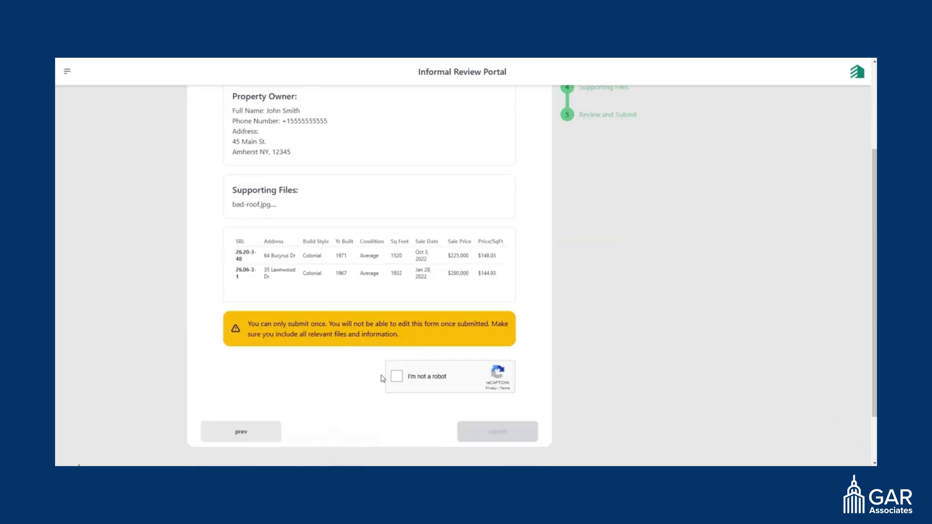
{"action": "left_click", "coordinate": [398, 378]}
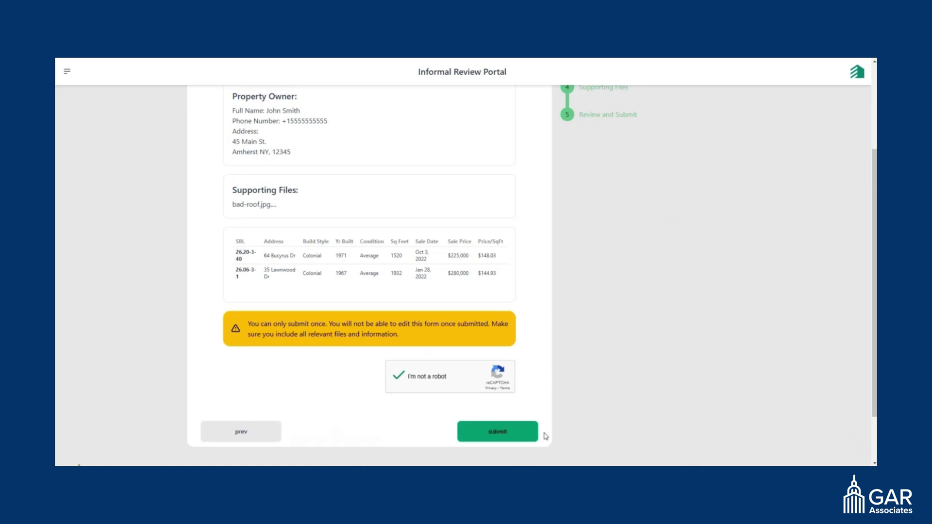
{"action": "left_click", "coordinate": [497, 437]}
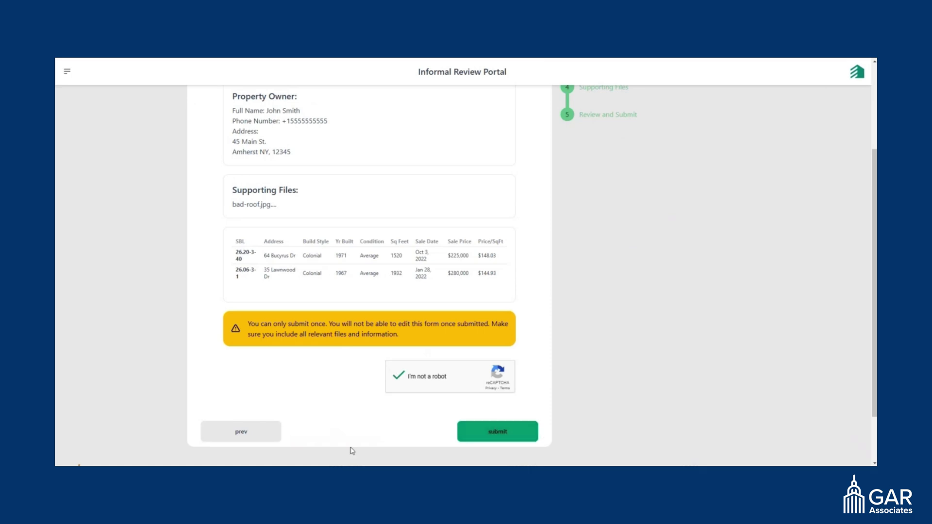